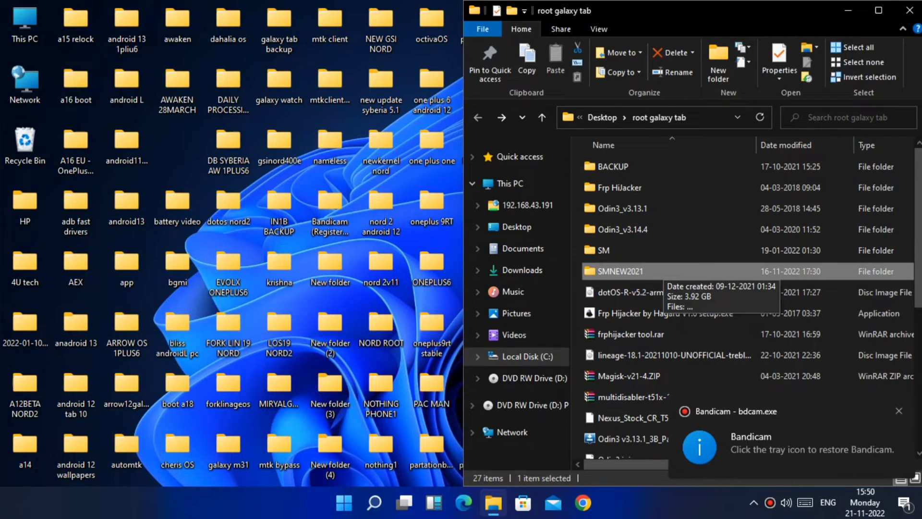
# Step: Show the Properties of the TWRP 3.7.0 tar.md5 file in the SMNEW2021 folder
pyautogui.doubleClick(609, 271)
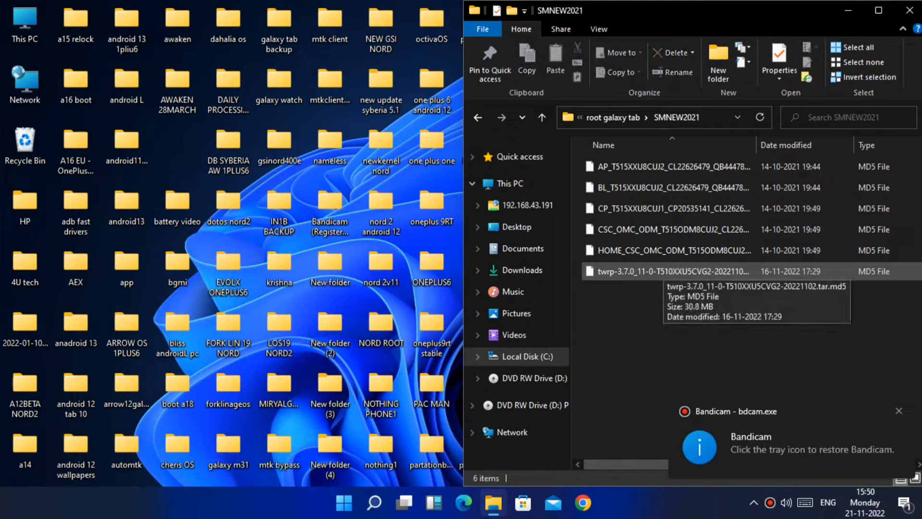
pyautogui.click(652, 272)
pyautogui.hotkey('alt', 'Return')
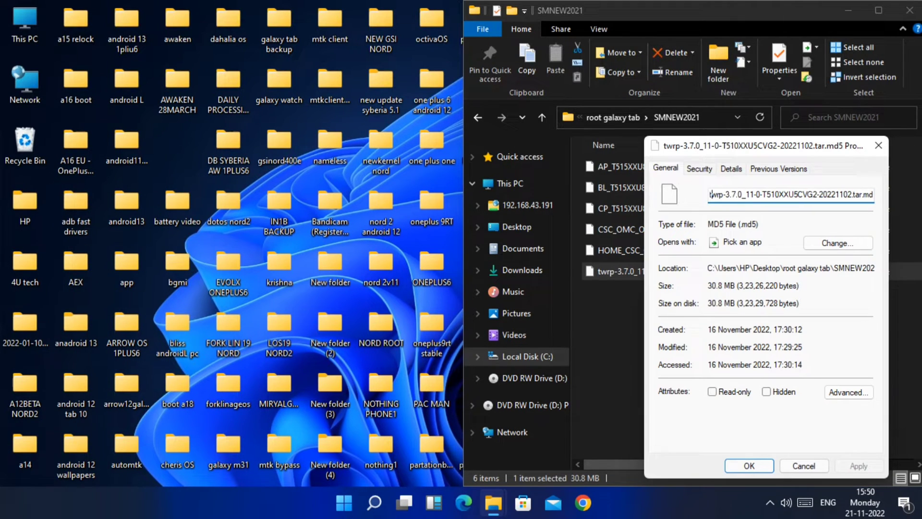
# Step: Close Properties, dismiss the Odin3 warning, and move the Odin3 window so it is fully visible
pyautogui.click(879, 145)
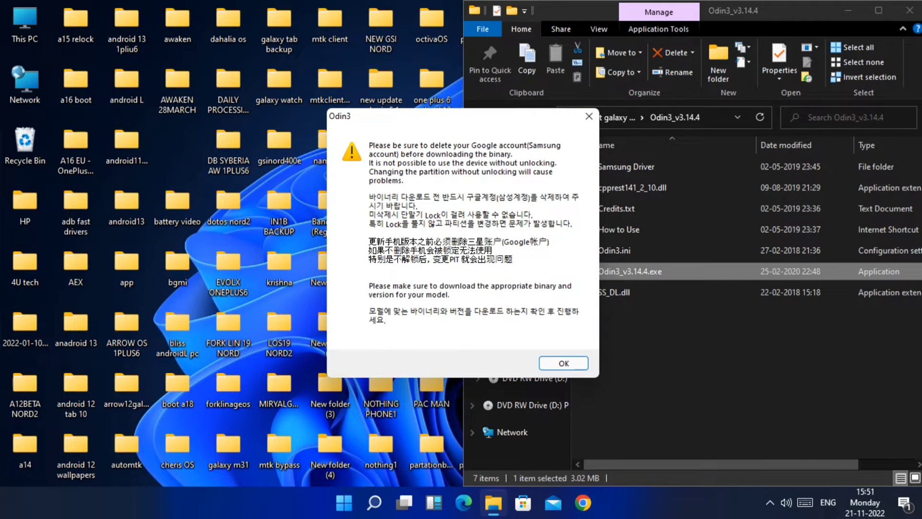
pyautogui.press('Return')
pyautogui.moveTo(540, 47); pyautogui.dragTo(667, 117)
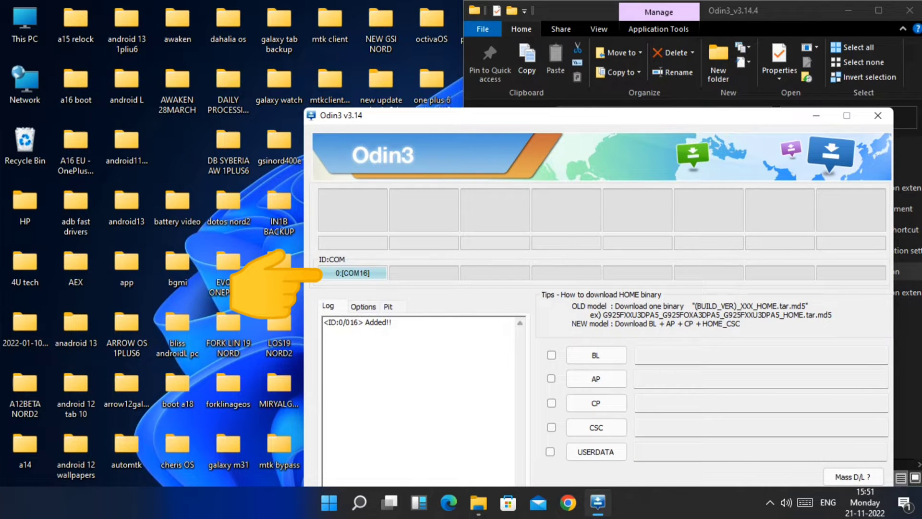
pyautogui.moveTo(667, 115); pyautogui.dragTo(652, 63)
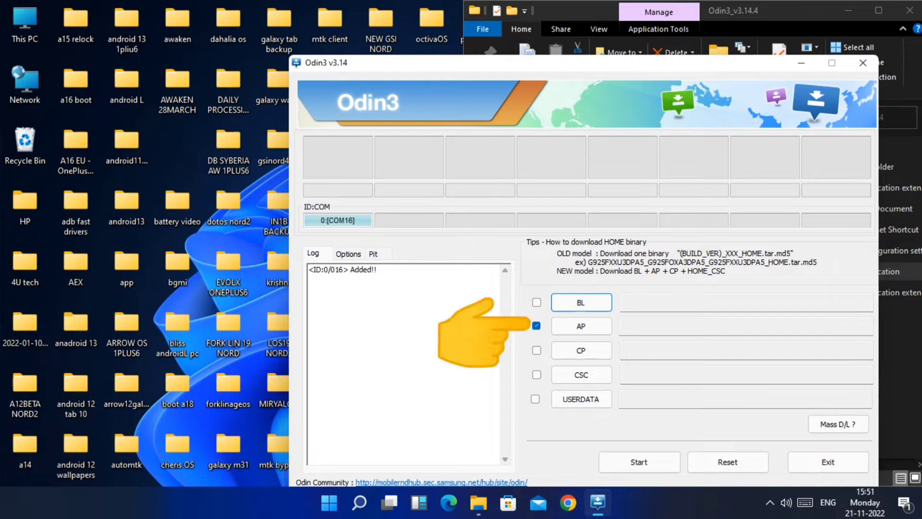
# Step: Open the AP slot's file picker and browse into the SMNEW2021 folder
pyautogui.click(581, 325)
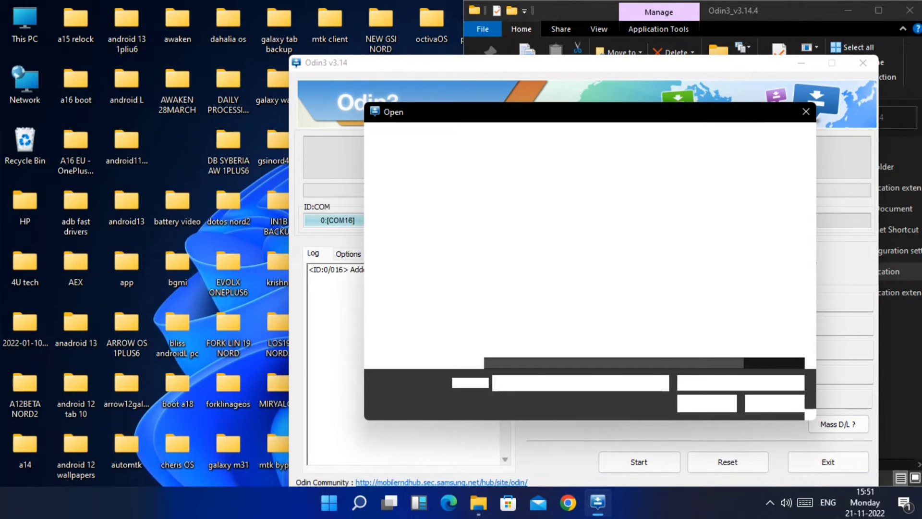
pyautogui.doubleClick(522, 315)
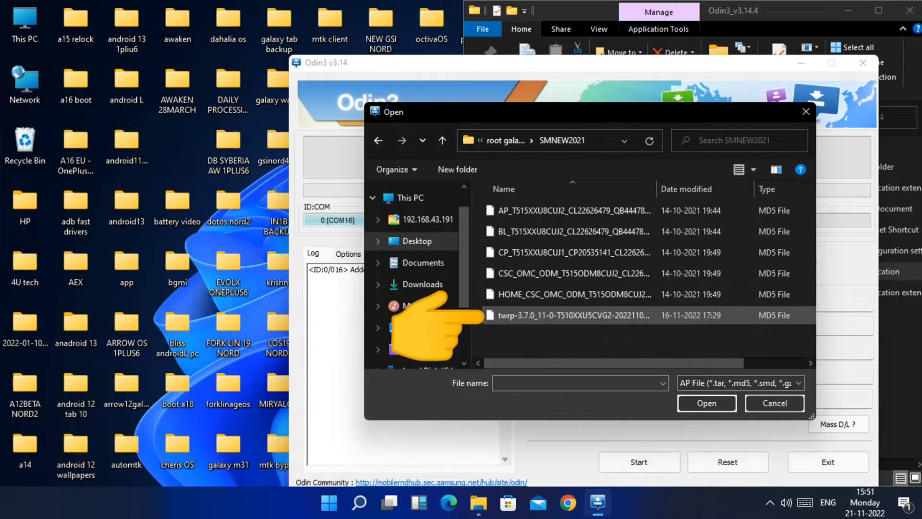